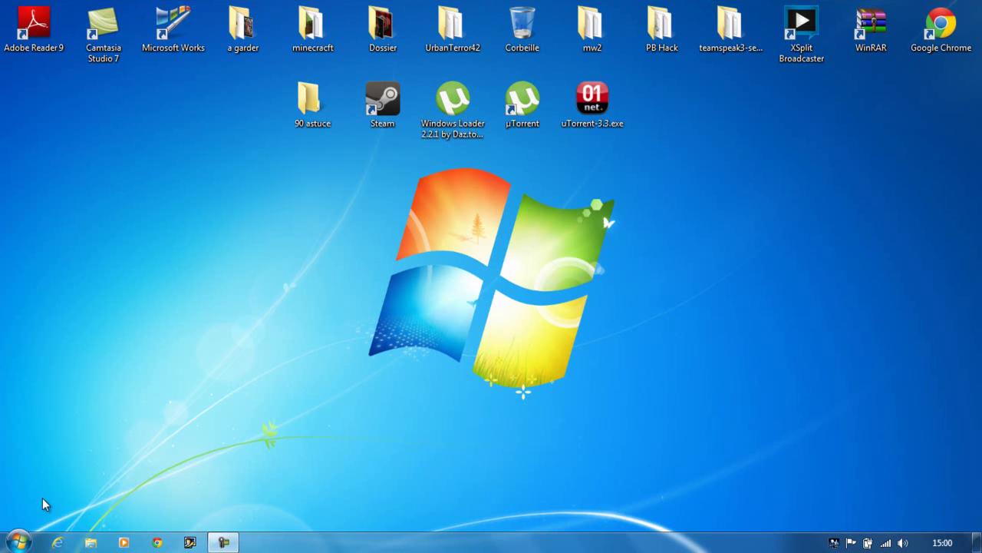
# Open the SoftwareDistribution folder inside the Windows folder on the Acer (C:) drive
pyautogui.click(18, 542)
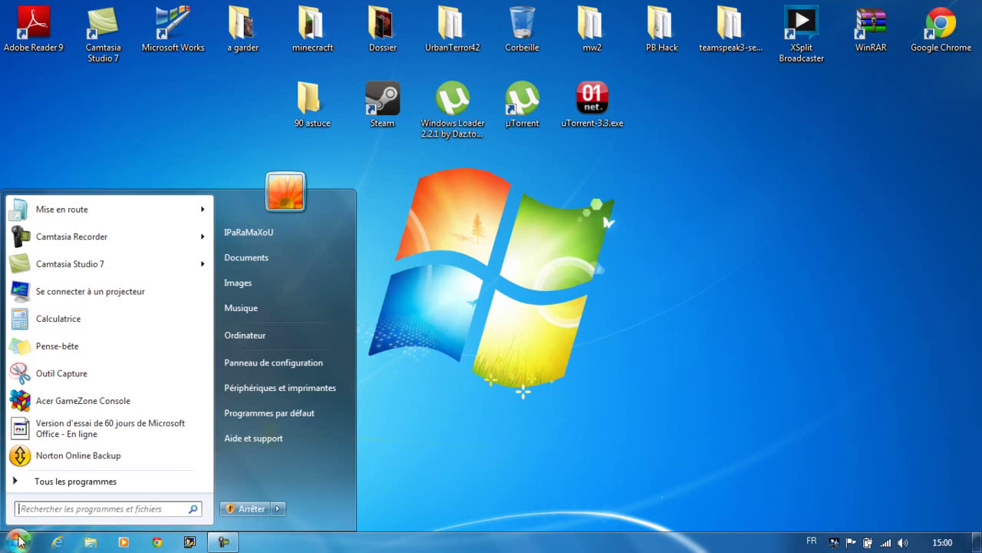
pyautogui.click(260, 337)
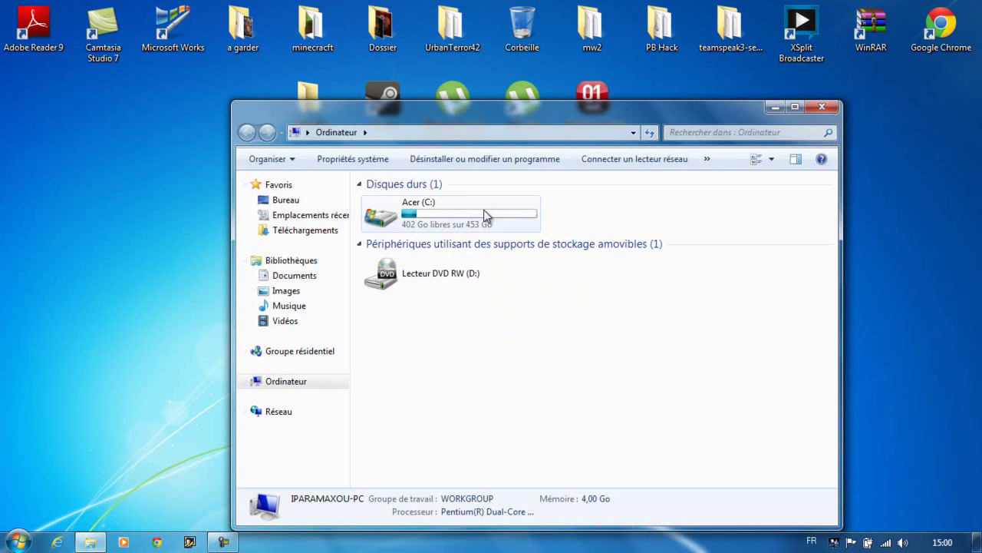
pyautogui.doubleClick(472, 218)
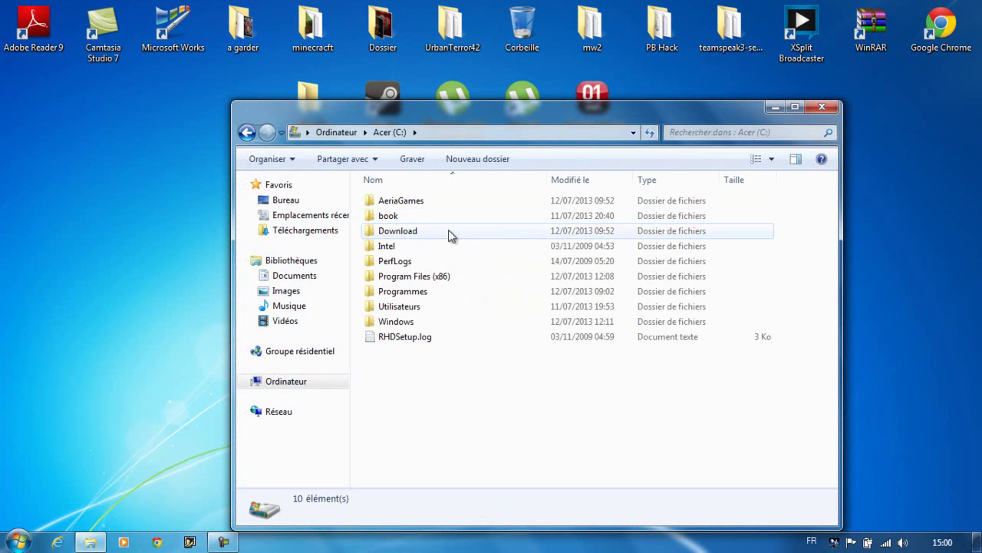
pyautogui.doubleClick(418, 321)
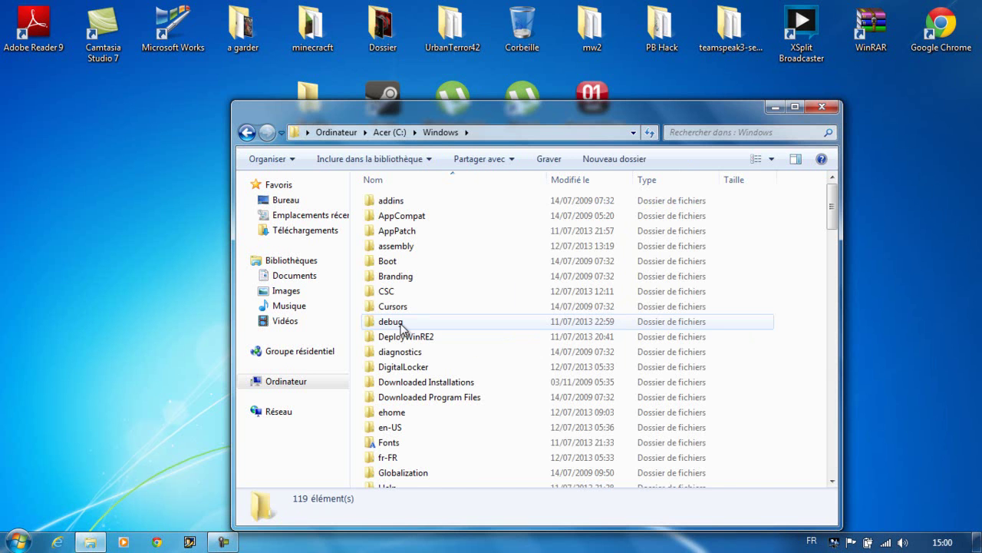
pyautogui.moveTo(400, 327)
pyautogui.scroll(-13, 420, 355)
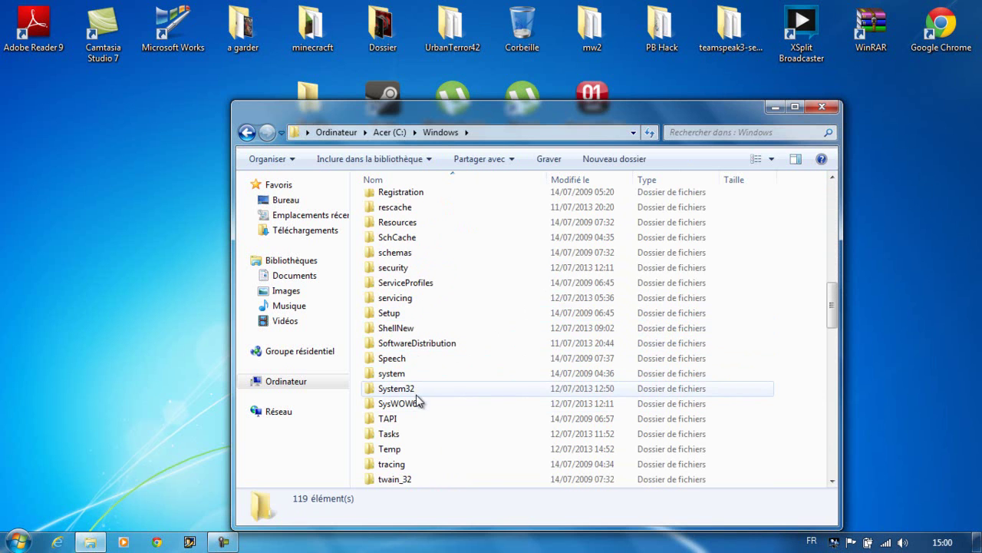
pyautogui.moveTo(450, 347)
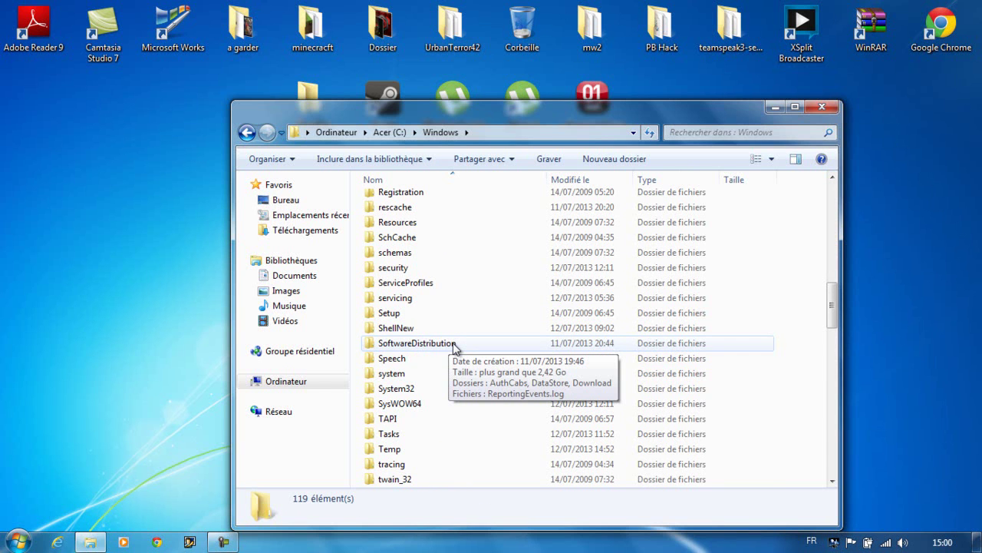
pyautogui.doubleClick(454, 345)
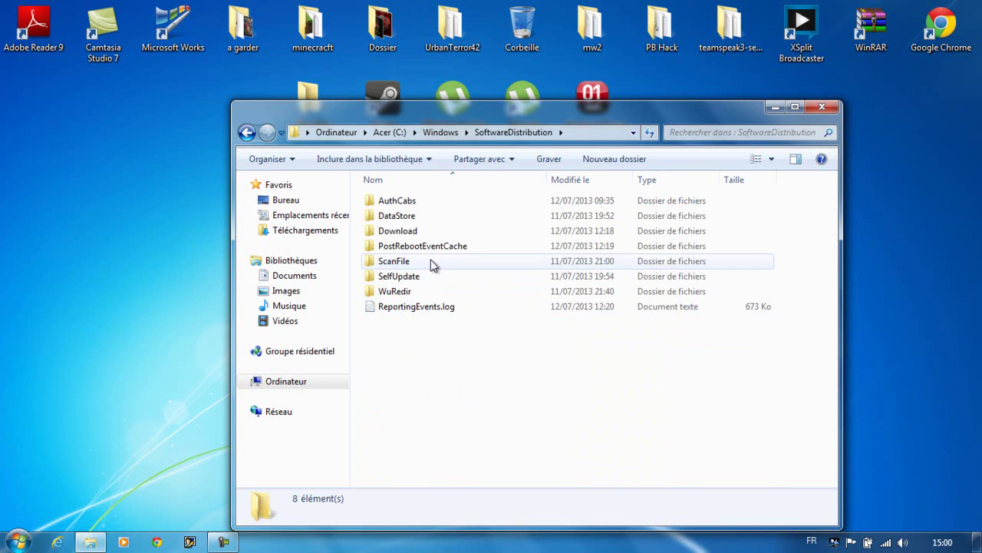
# Open the Download folder in SoftwareDistribution and look through its full list of folders and files
pyautogui.click(423, 232)
pyautogui.click(424, 233)
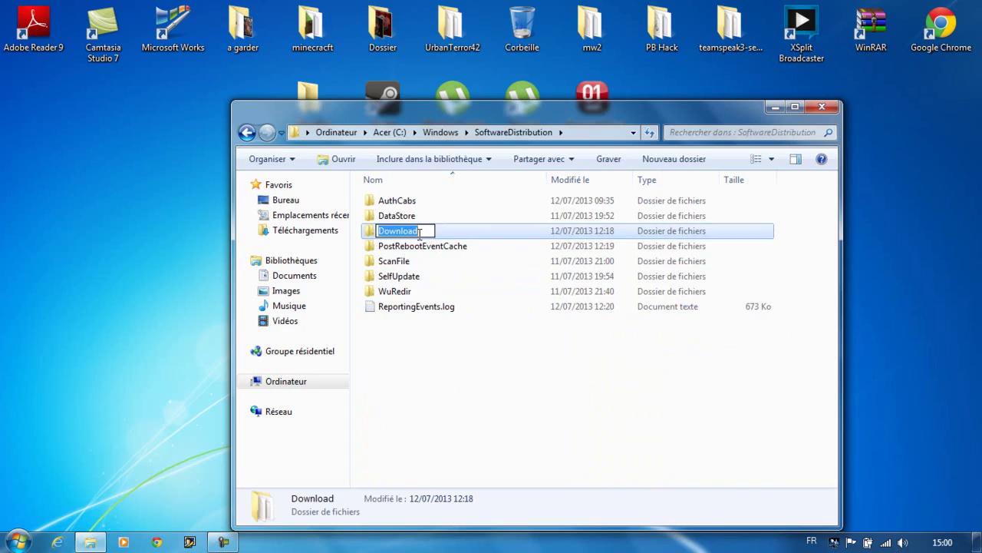
pyautogui.doubleClick(447, 234)
pyautogui.scroll(-11, 522, 305)
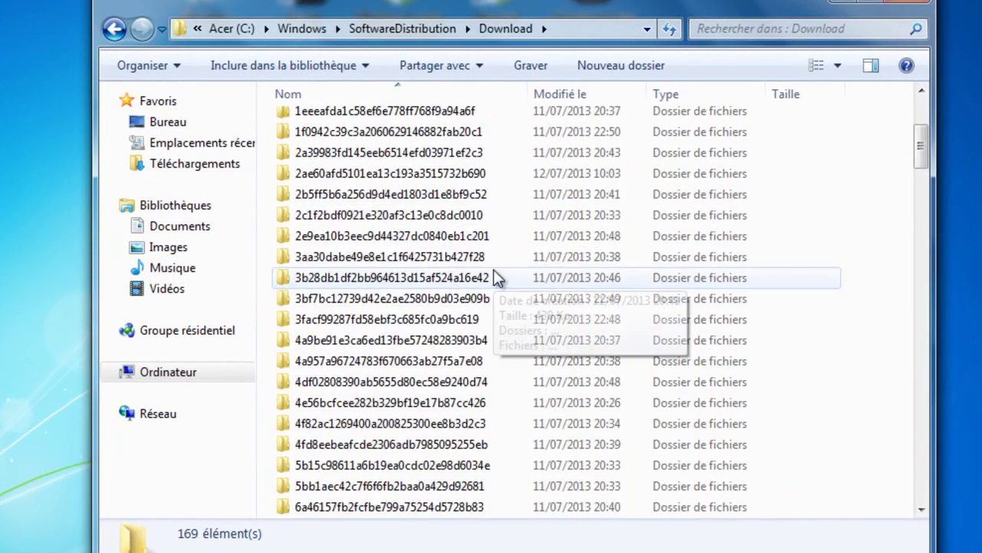
pyautogui.scroll(-15, 490, 207)
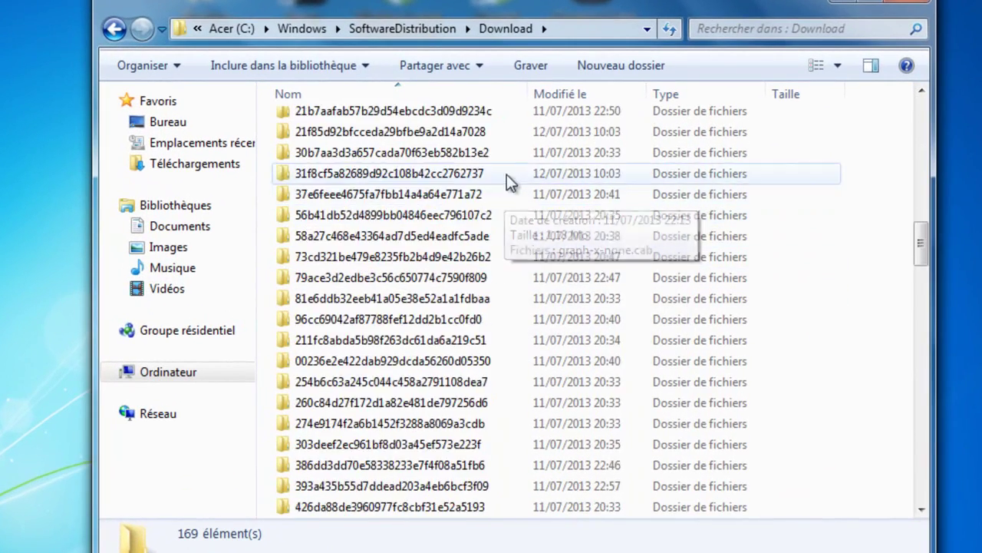
pyautogui.scroll(-18, 658, 261)
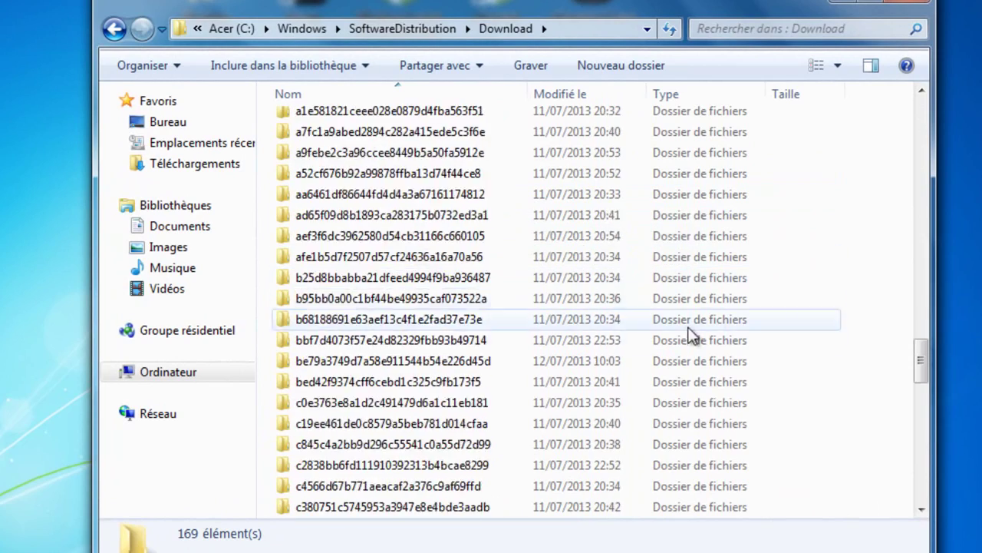
pyautogui.scroll(-8, 772, 395)
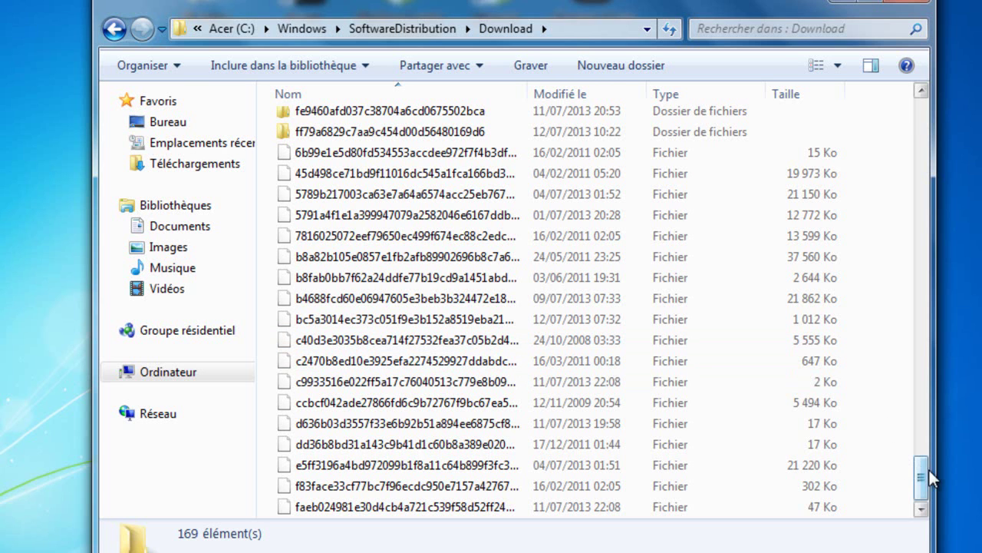
pyautogui.moveTo(924, 475); pyautogui.dragTo(917, 127)
# Inspect the 1eeeafda1c58ef6e778ff768f9a94a6f folder and one of its amd64_microsoft-windows-kernel32 subfolders, and return to SoftwareDistribution
pyautogui.click(535, 311)
pyautogui.doubleClick(535, 311)
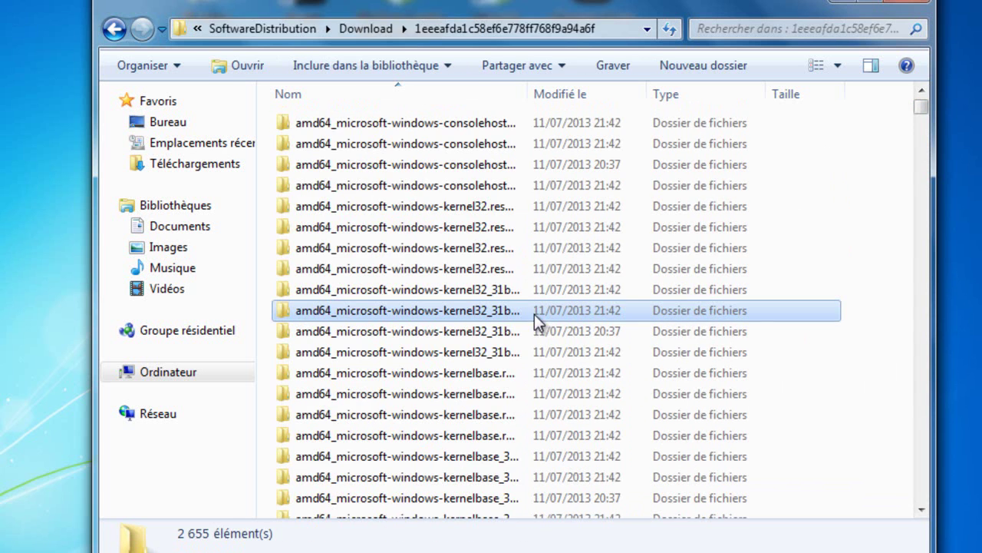
pyautogui.doubleClick(533, 315)
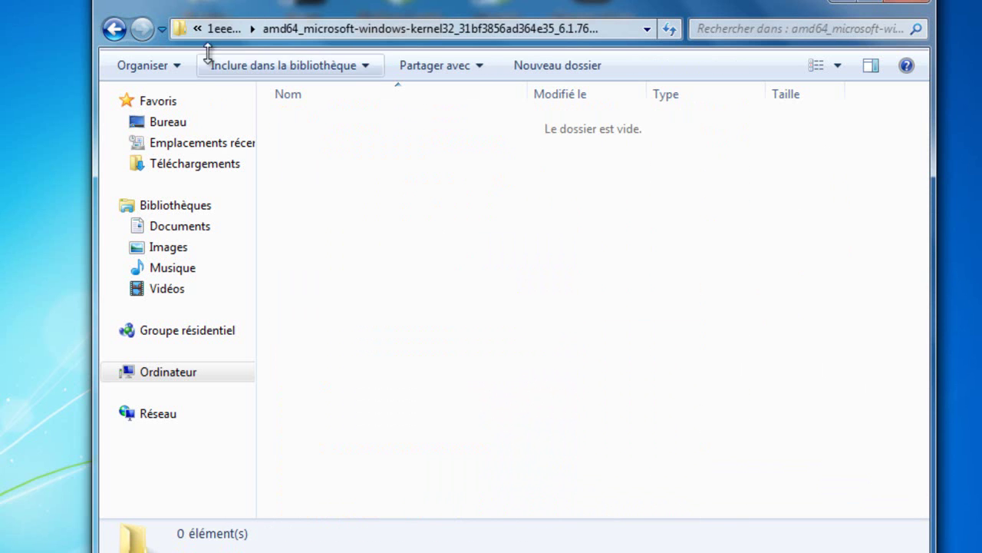
pyautogui.click(115, 29)
pyautogui.click(113, 31)
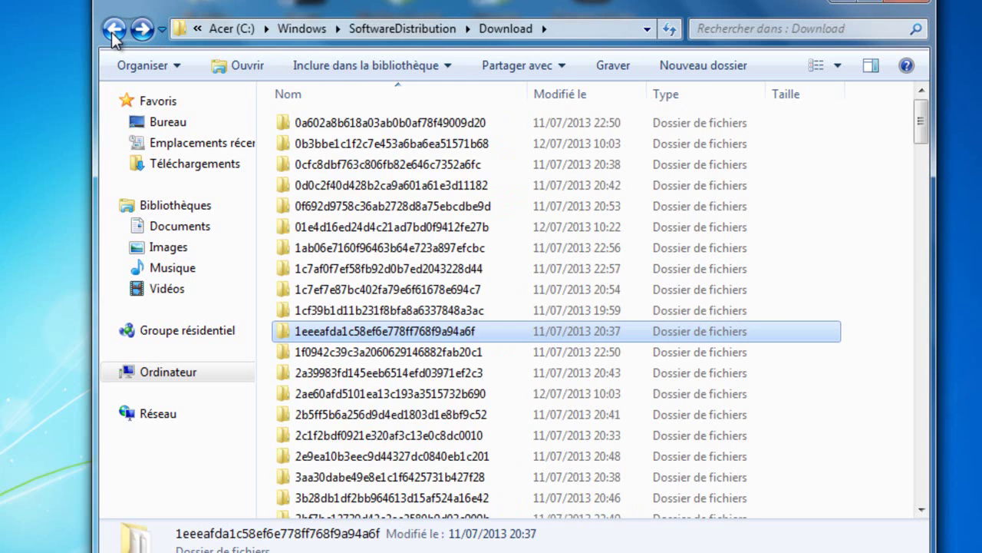
pyautogui.click(114, 30)
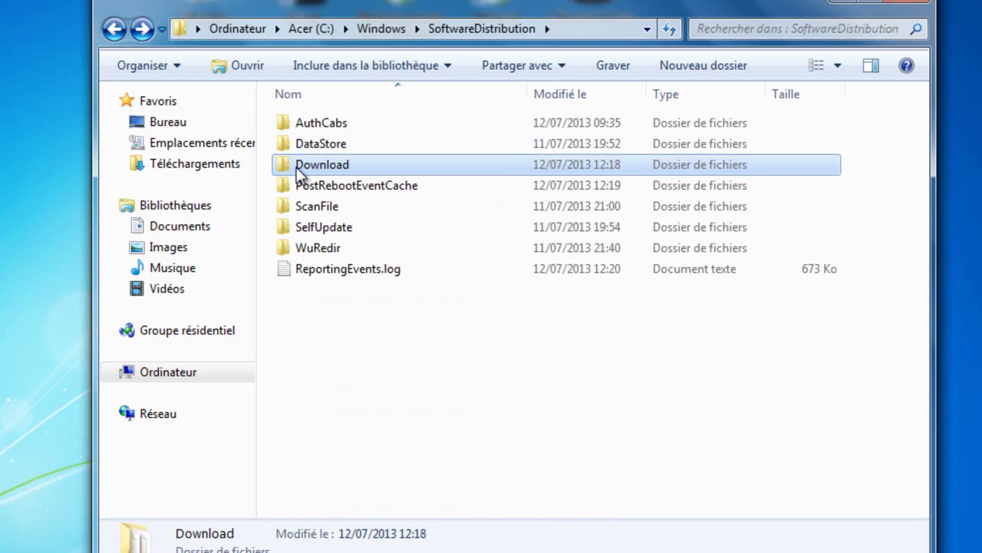
# Delete all the folders and files in the SoftwareDistribution Download folder, sending them to the Recycle Bin
pyautogui.doubleClick(426, 159)
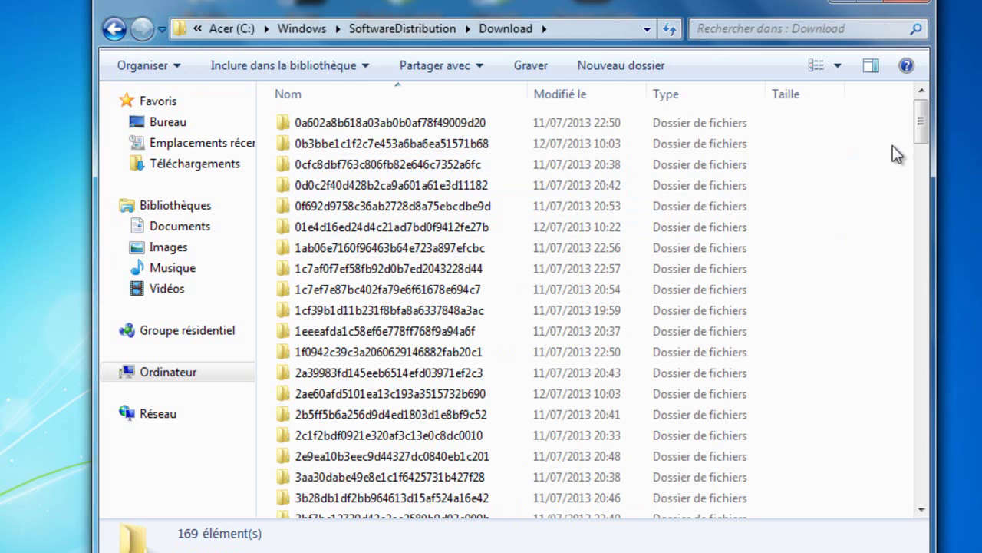
pyautogui.moveTo(832, 113); pyautogui.dragTo(690, 546)
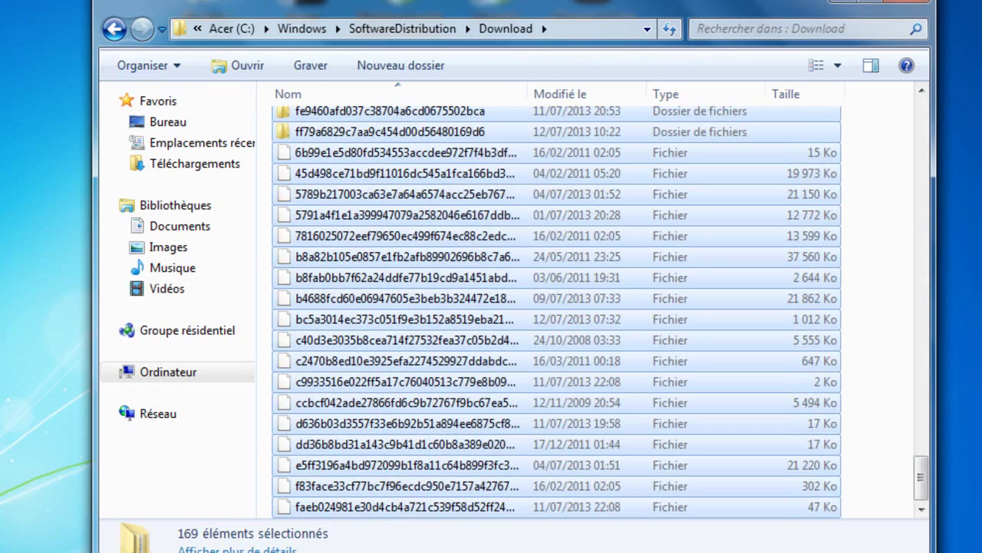
pyautogui.press('Delete')
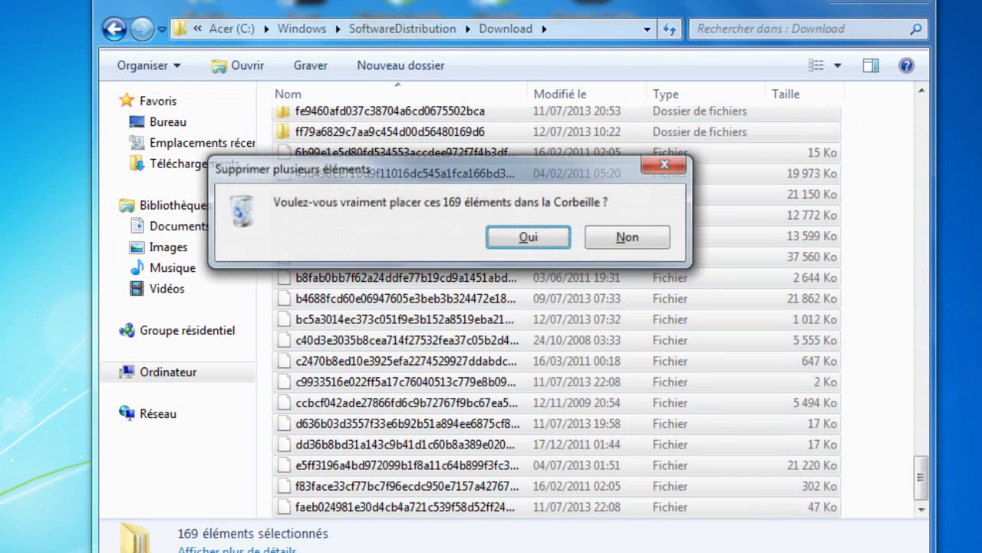
pyautogui.press('Return')
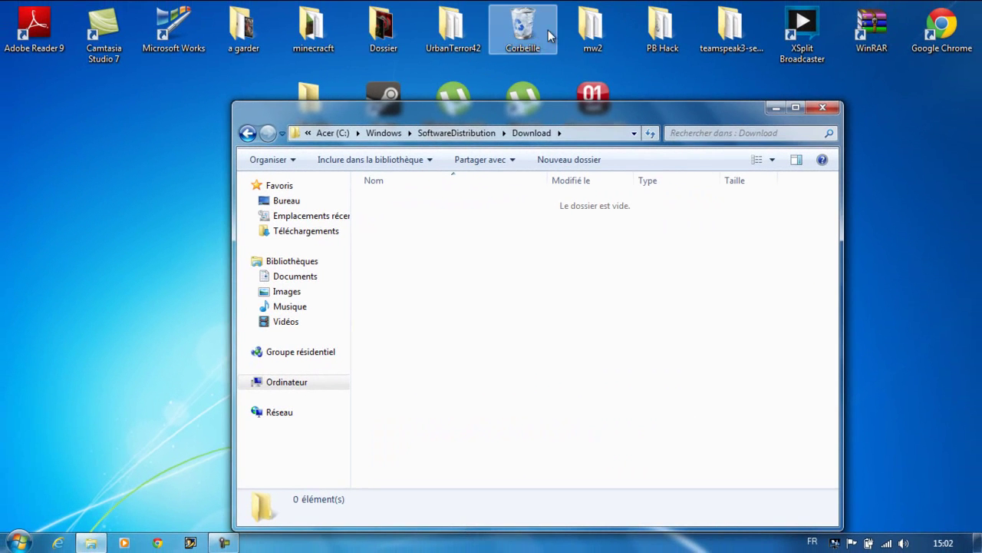
# Empty the Recycle Bin with the deletion details expanded, and close the Download folder window
pyautogui.rightClick(548, 30)
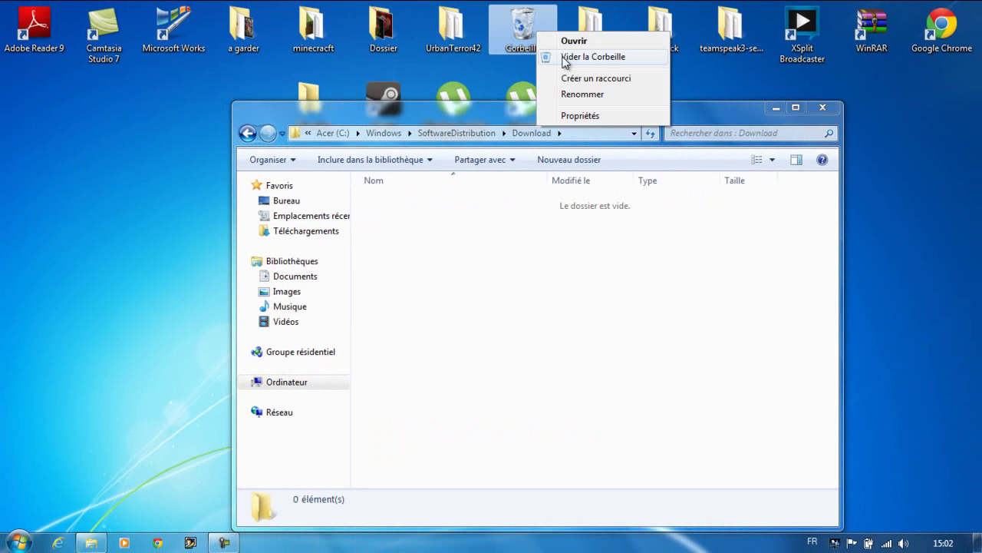
pyautogui.click(563, 58)
pyautogui.click(548, 284)
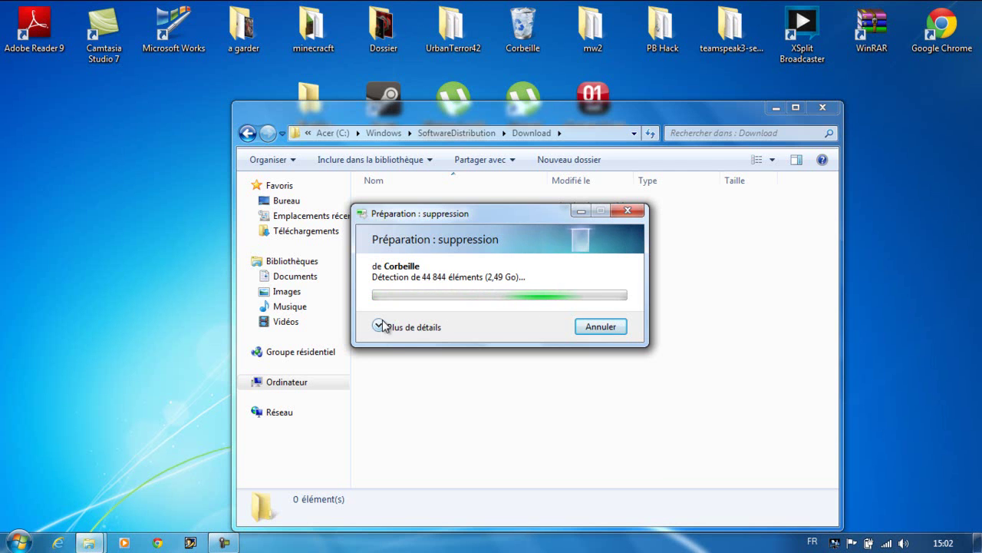
pyautogui.click(380, 325)
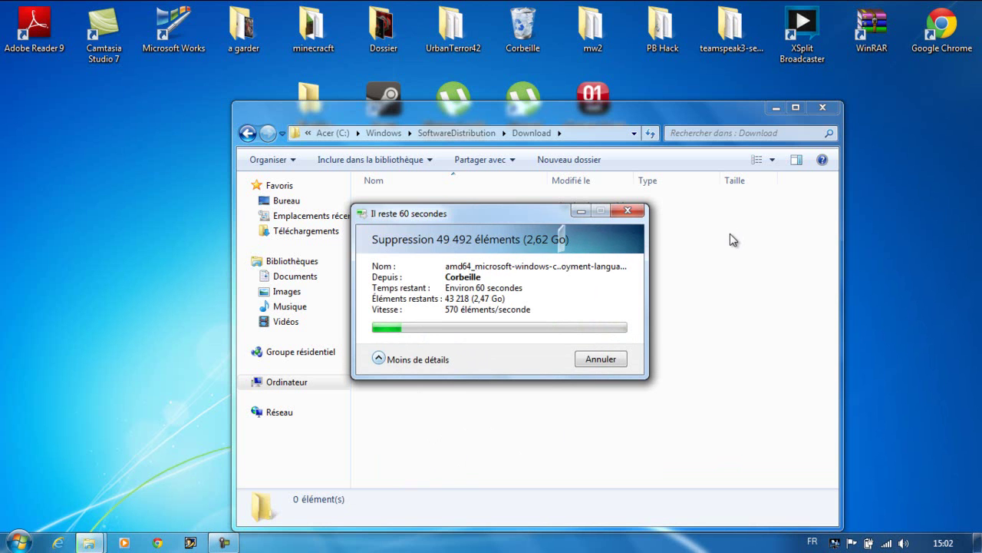
pyautogui.click(824, 107)
pyautogui.moveTo(510, 220); pyautogui.dragTo(522, 183)
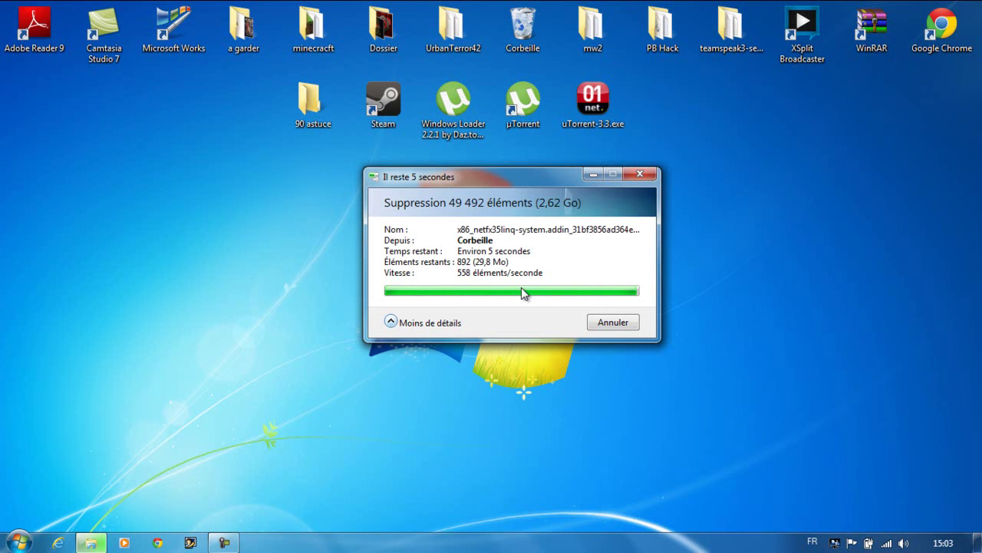
pyautogui.click(226, 543)
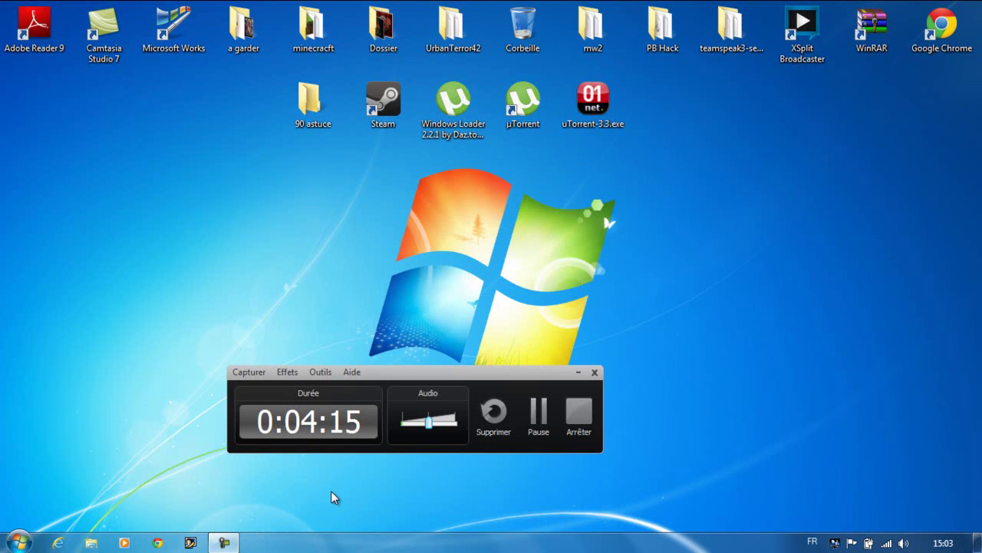